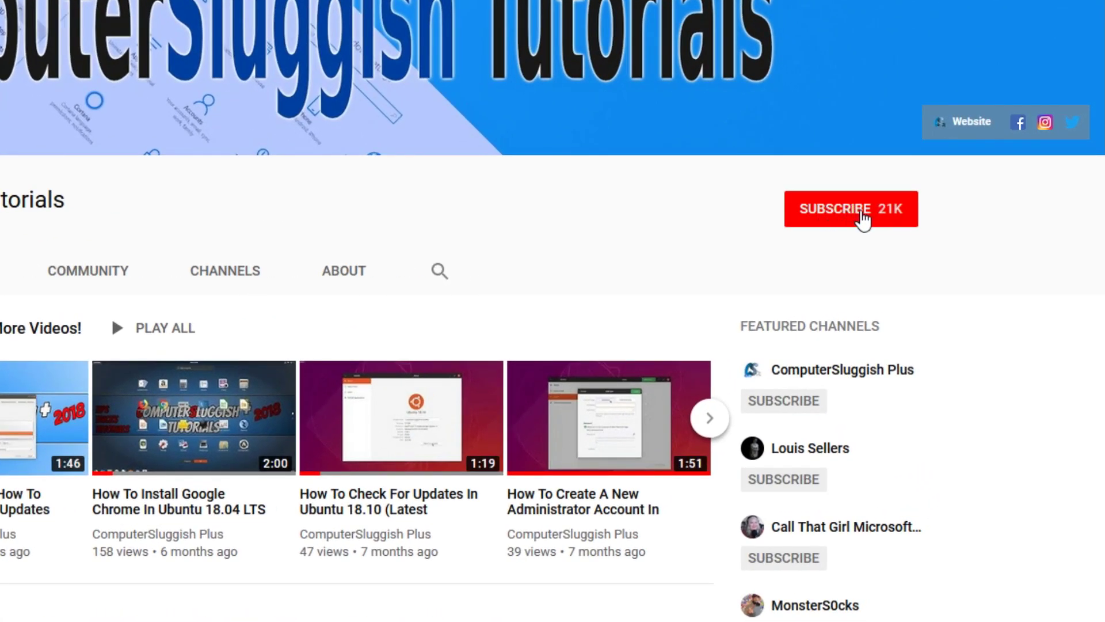
Subscribe to ComputerSluggish Tutorials and enable bell notifications for new videos.
{"action": "left_click", "coordinate": [862, 213]}
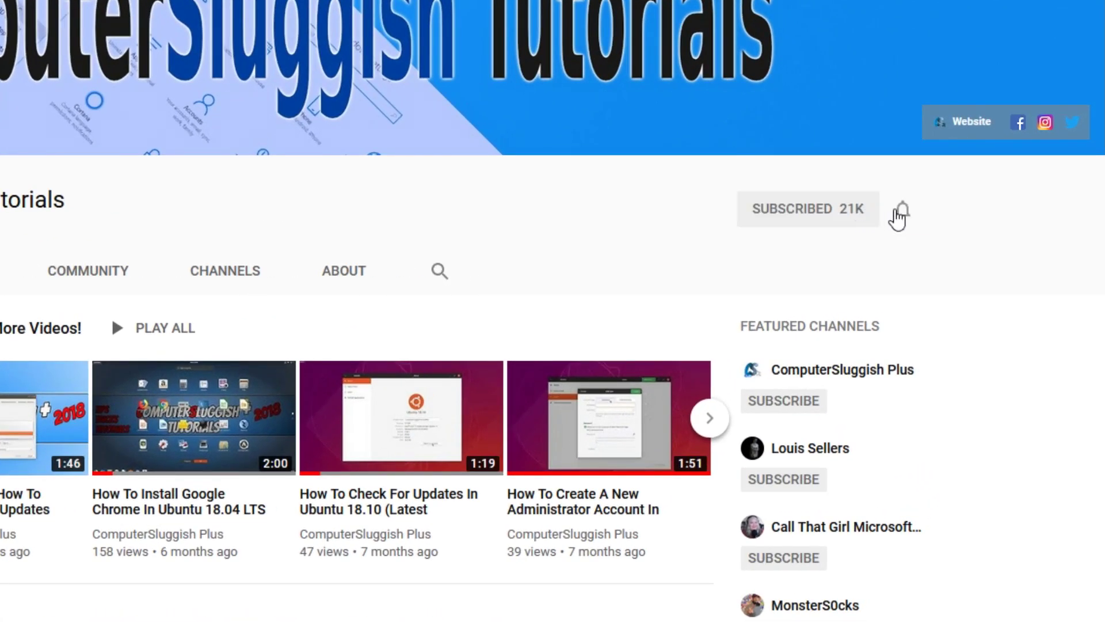
{"action": "left_click", "coordinate": [903, 211]}
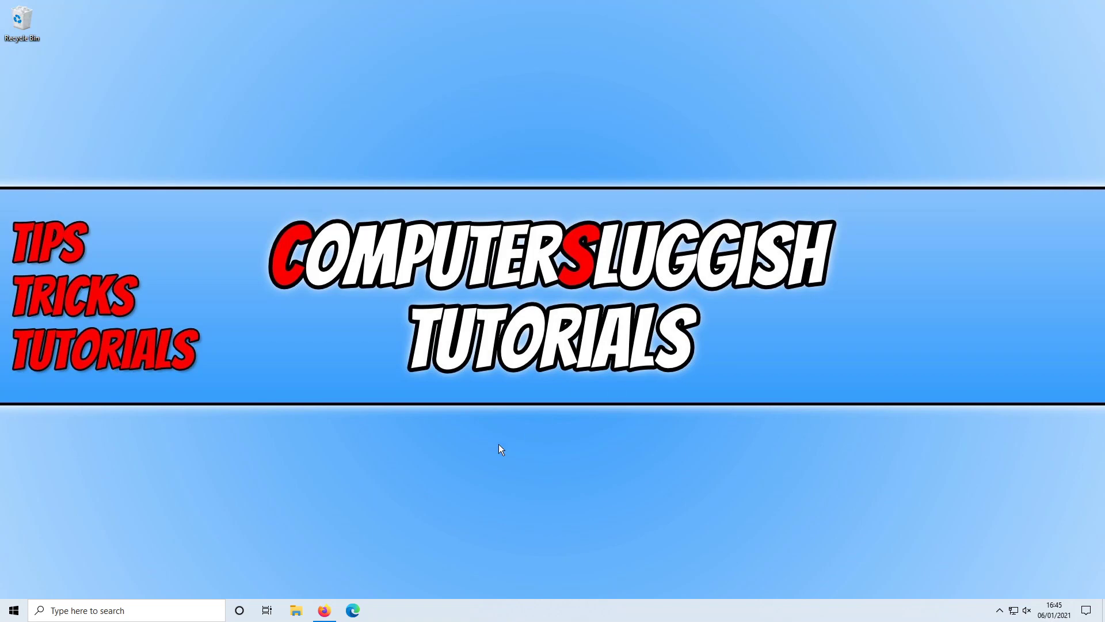
Restore the Firefox window showing the NVIDIA Driver Downloads page.
{"action": "left_click", "coordinate": [324, 610]}
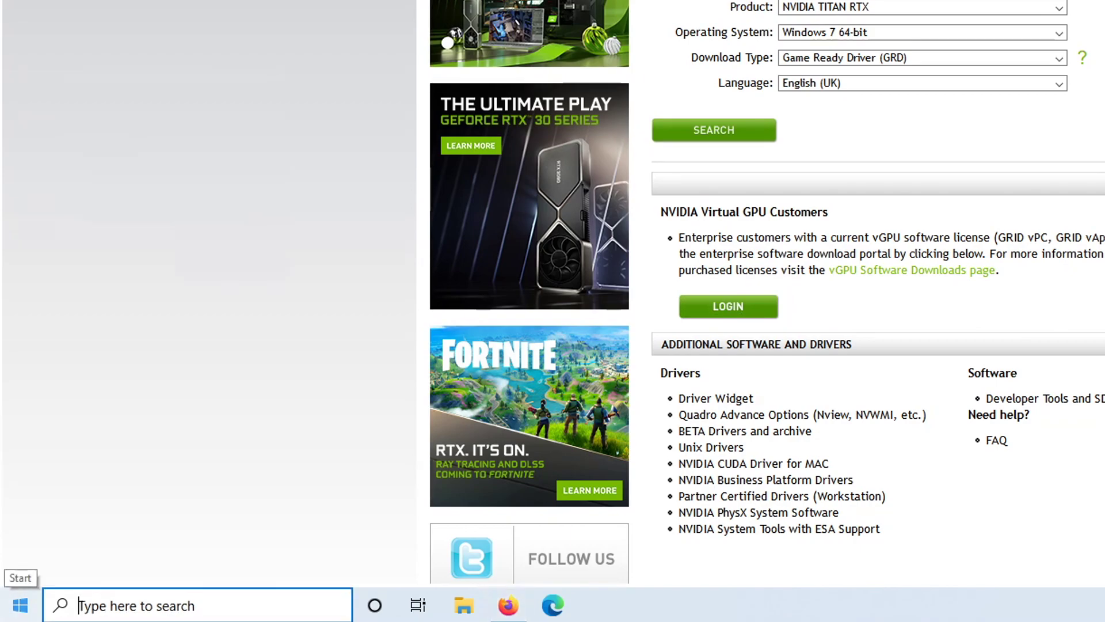
Run dxdiag and check its Display tab to identify the installed graphics card.
{"action": "left_click", "coordinate": [20, 604]}
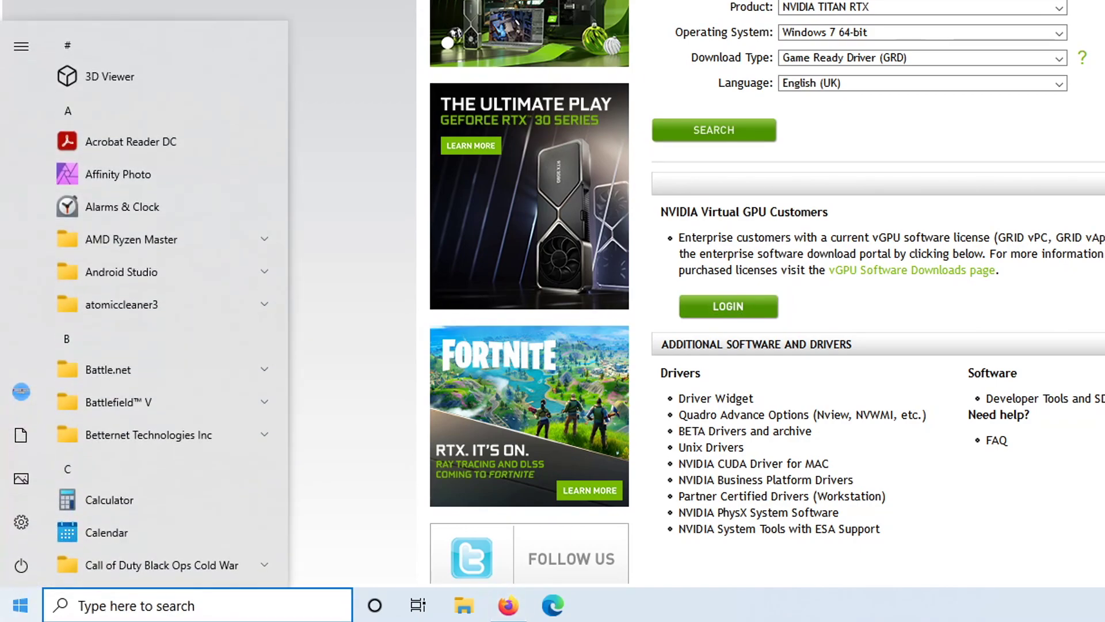
{"action": "type", "text": "dxdia"}
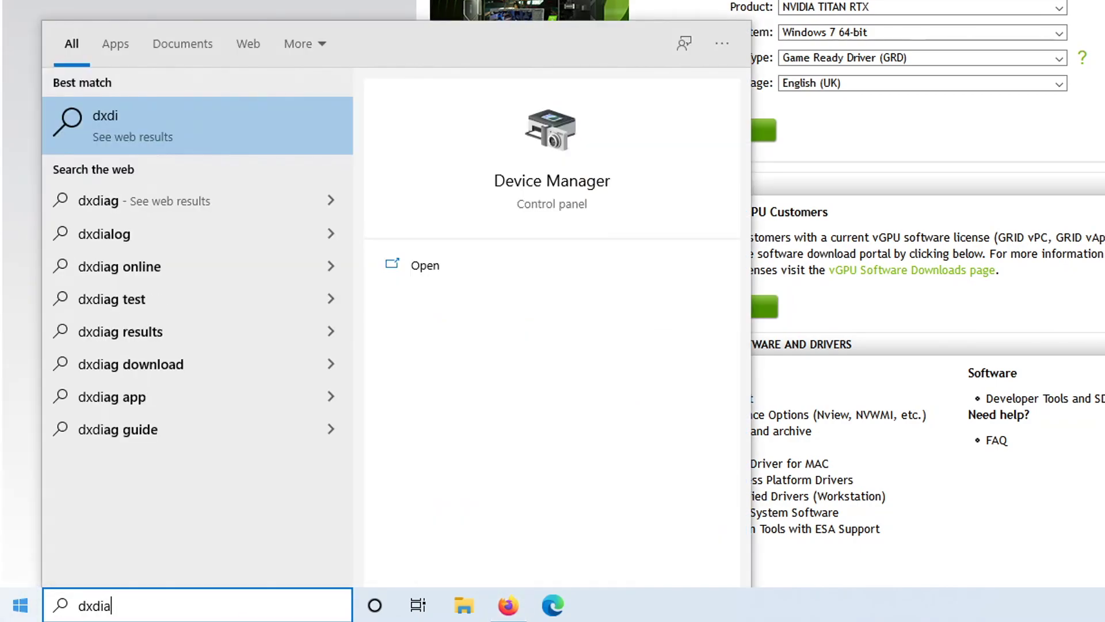
{"action": "type", "text": "g"}
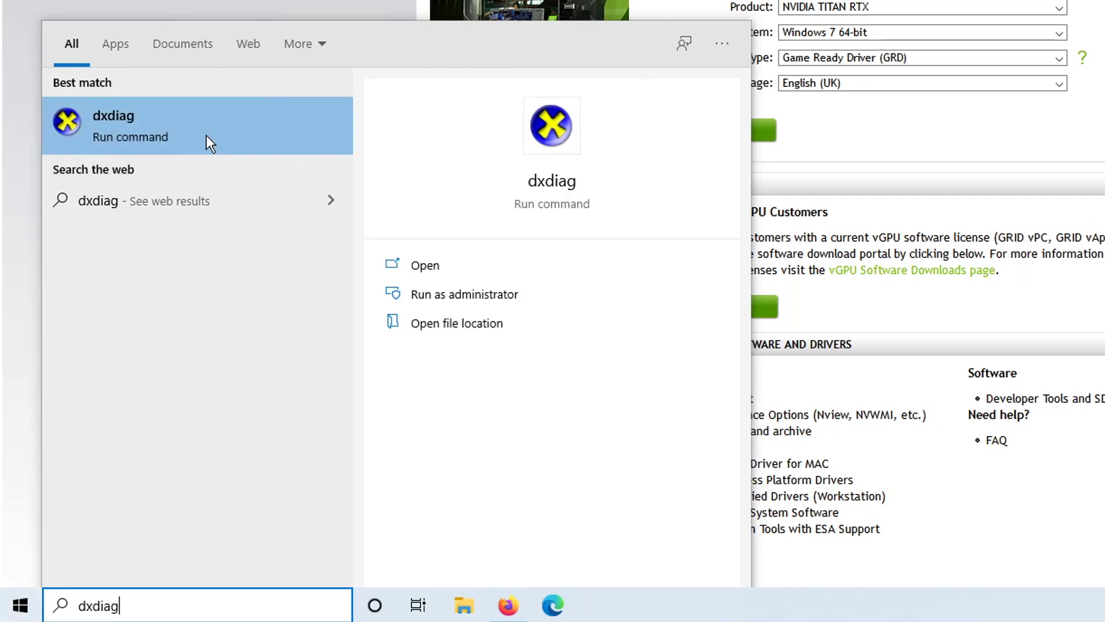
{"action": "left_click", "coordinate": [193, 134]}
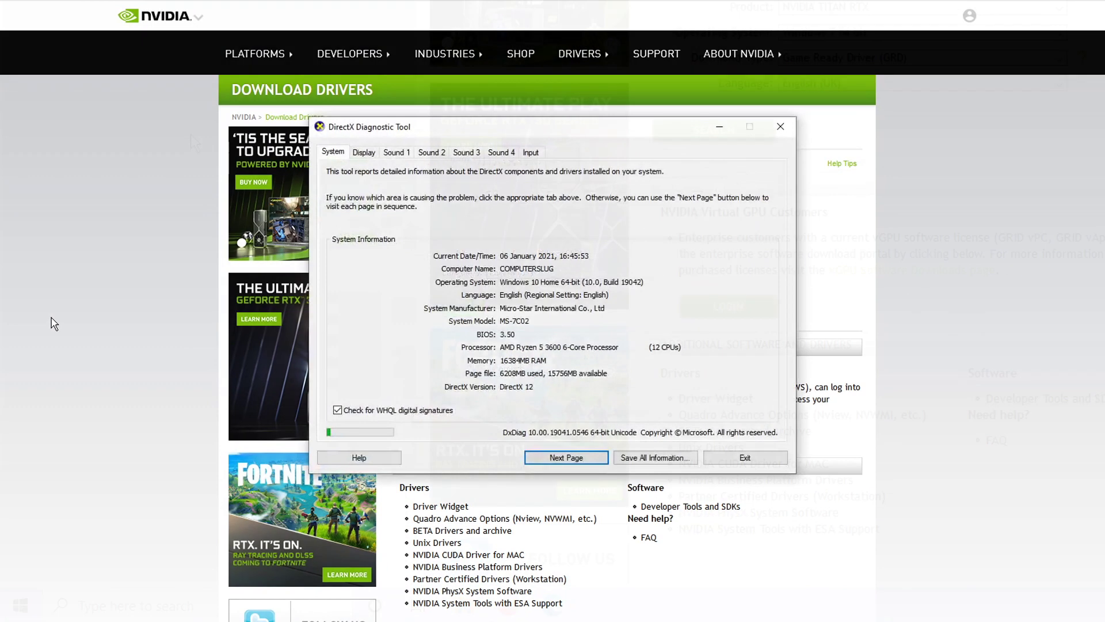
{"action": "left_click", "coordinate": [363, 152]}
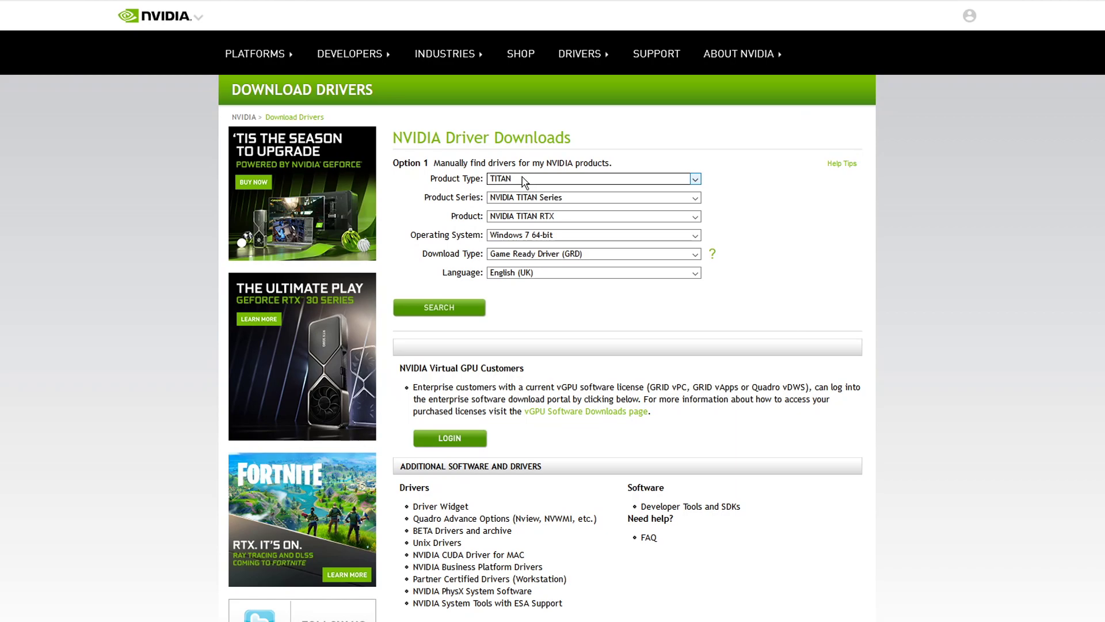
Choose GeForce, 16 Series, GTX 1660 SUPER, Windows 10 64-bit and Game Ready Driver.
{"action": "left_click", "coordinate": [524, 180]}
{"action": "left_click", "coordinate": [533, 207]}
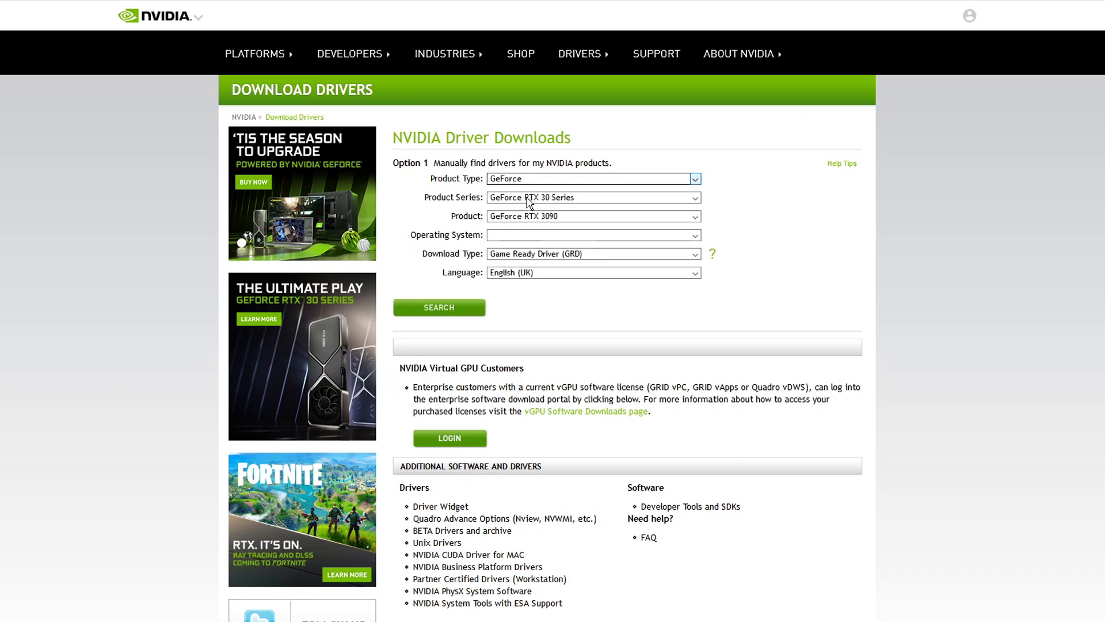
{"action": "left_click", "coordinate": [528, 202]}
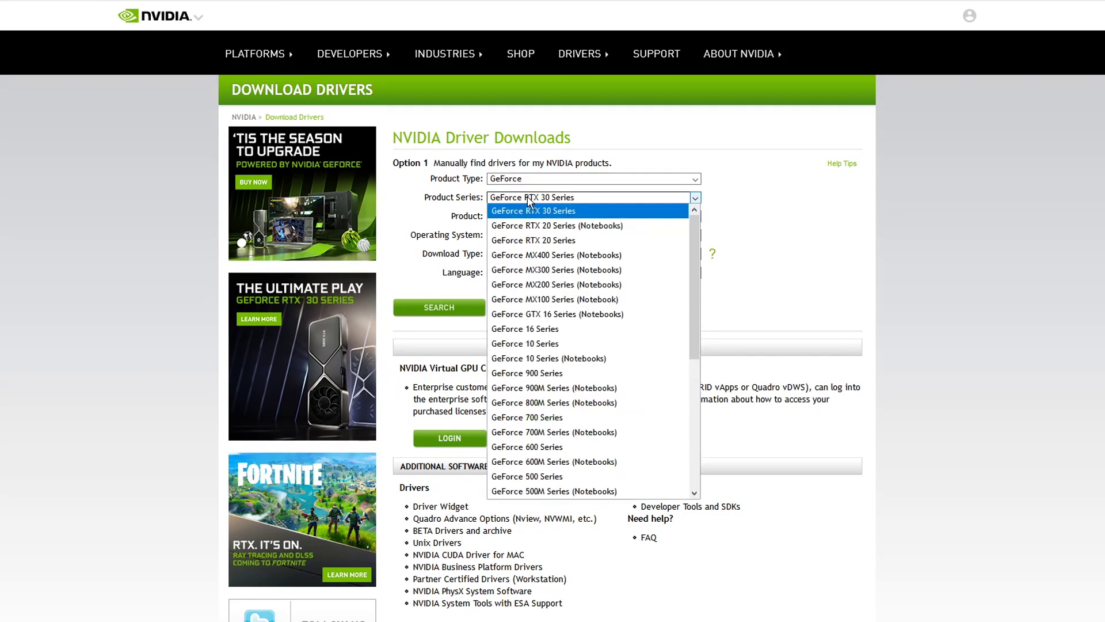
{"action": "left_click", "coordinate": [556, 329]}
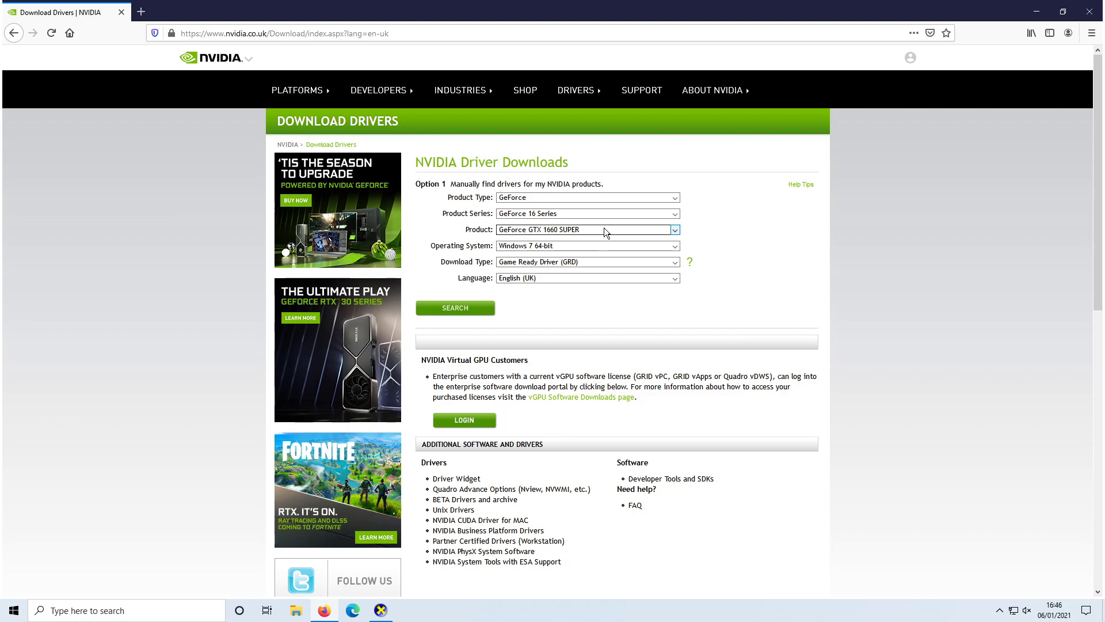
{"action": "left_click", "coordinate": [604, 229]}
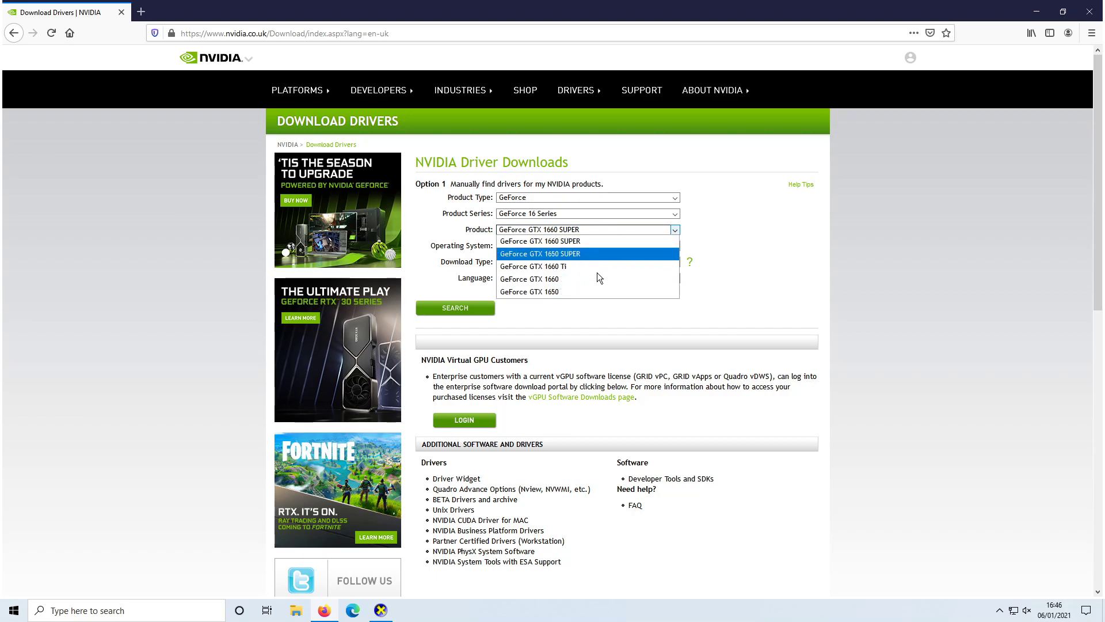
{"action": "left_click", "coordinate": [617, 230]}
{"action": "left_click", "coordinate": [581, 246]}
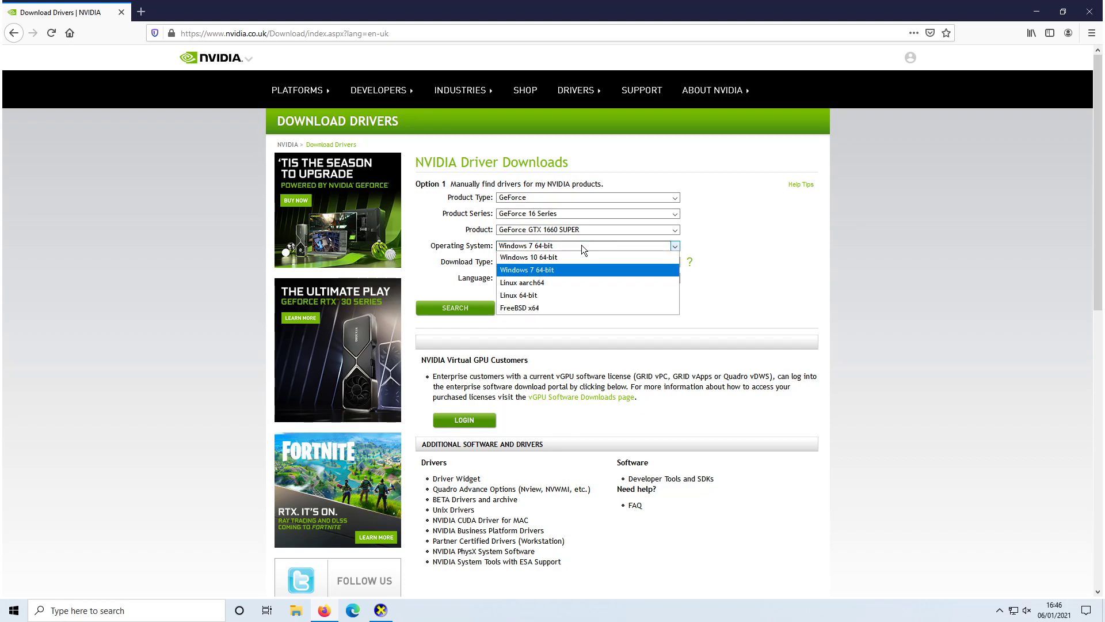
{"action": "left_click", "coordinate": [563, 258]}
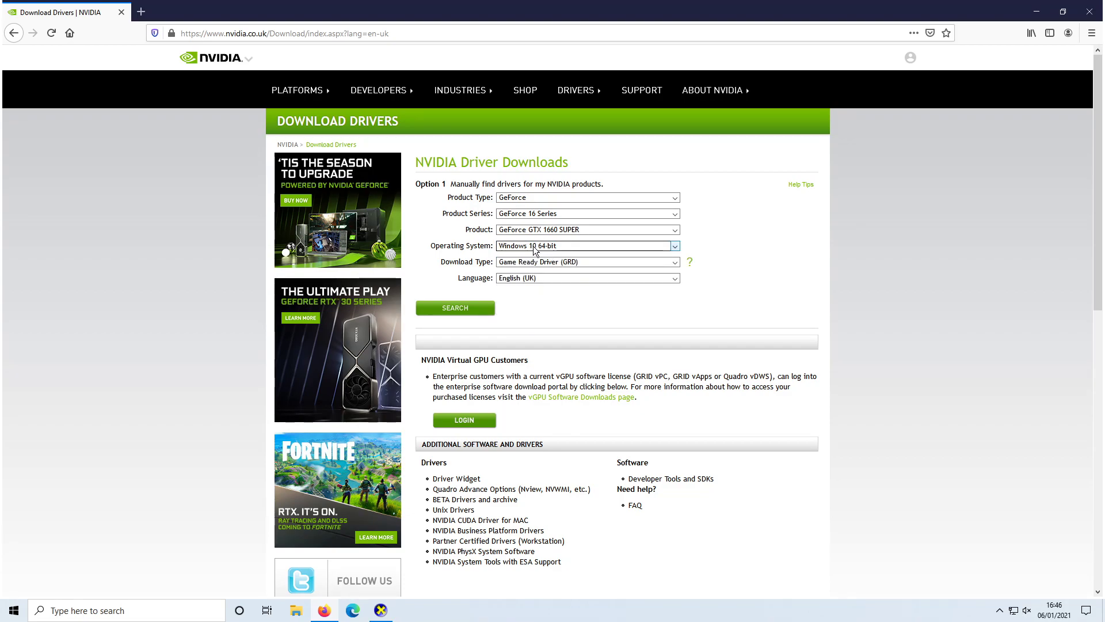
{"action": "left_click", "coordinate": [593, 263]}
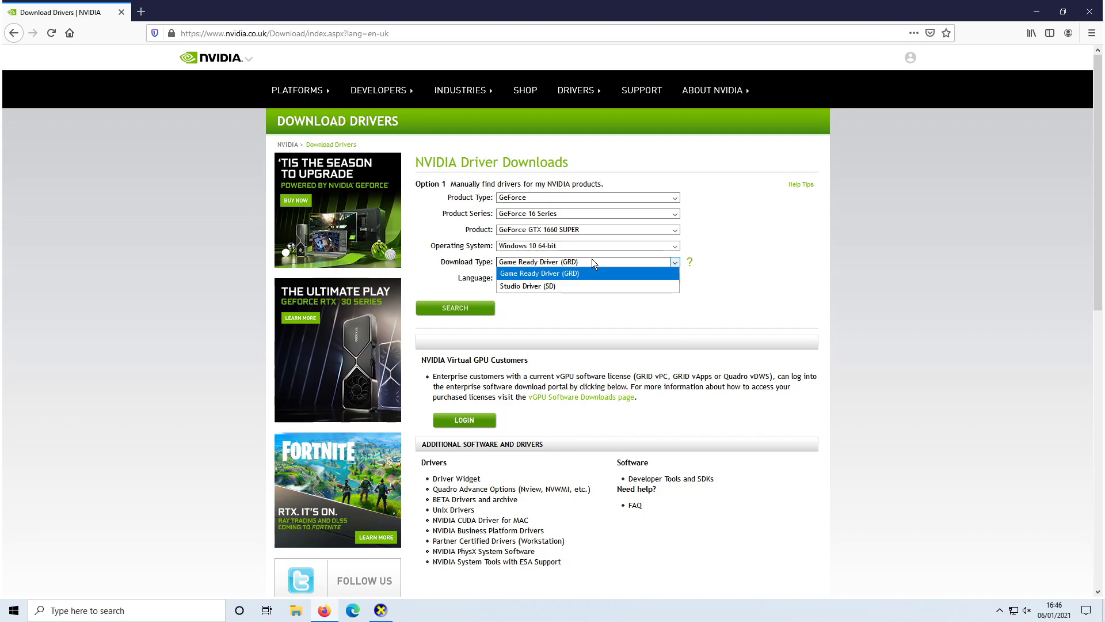
{"action": "left_click", "coordinate": [590, 261]}
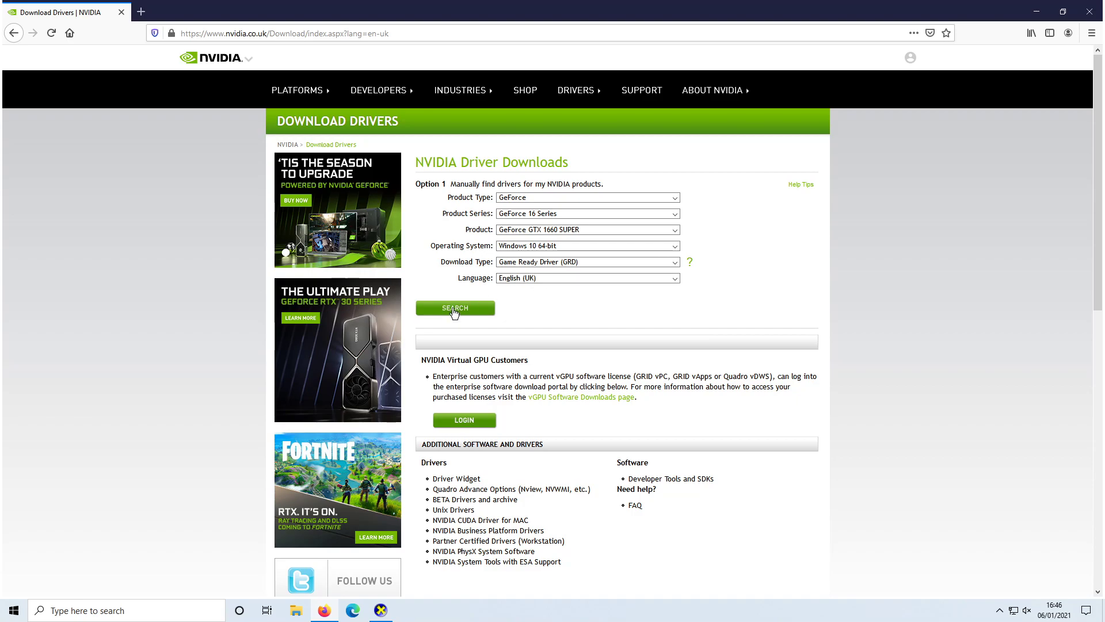
Search for and save the Game Ready Driver 460.89 installer file.
{"action": "left_click", "coordinate": [454, 311]}
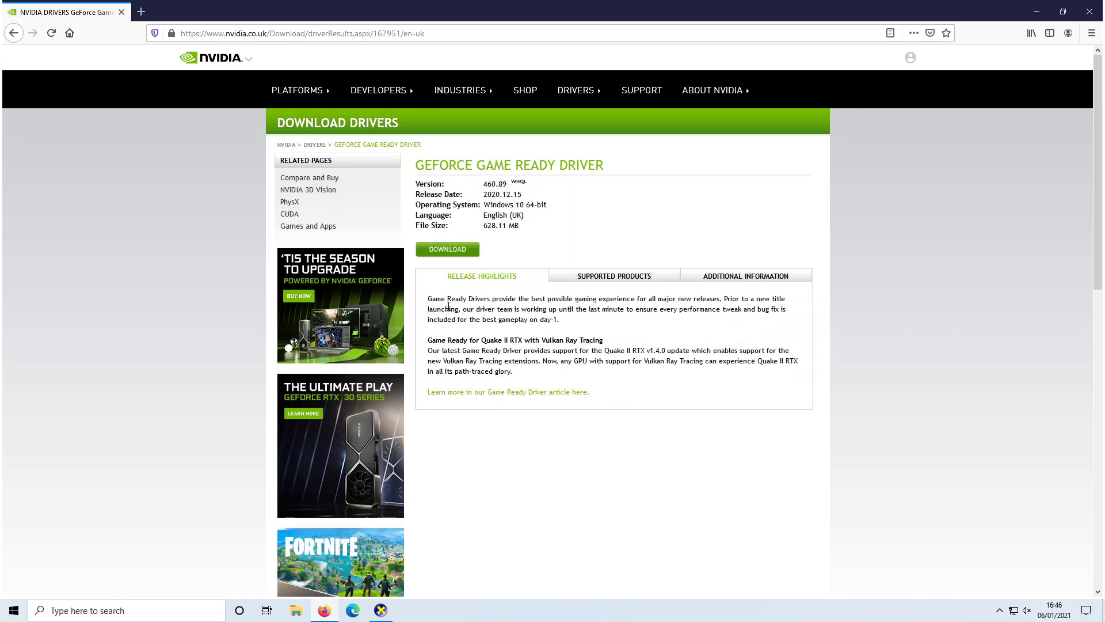
{"action": "left_click", "coordinate": [448, 256]}
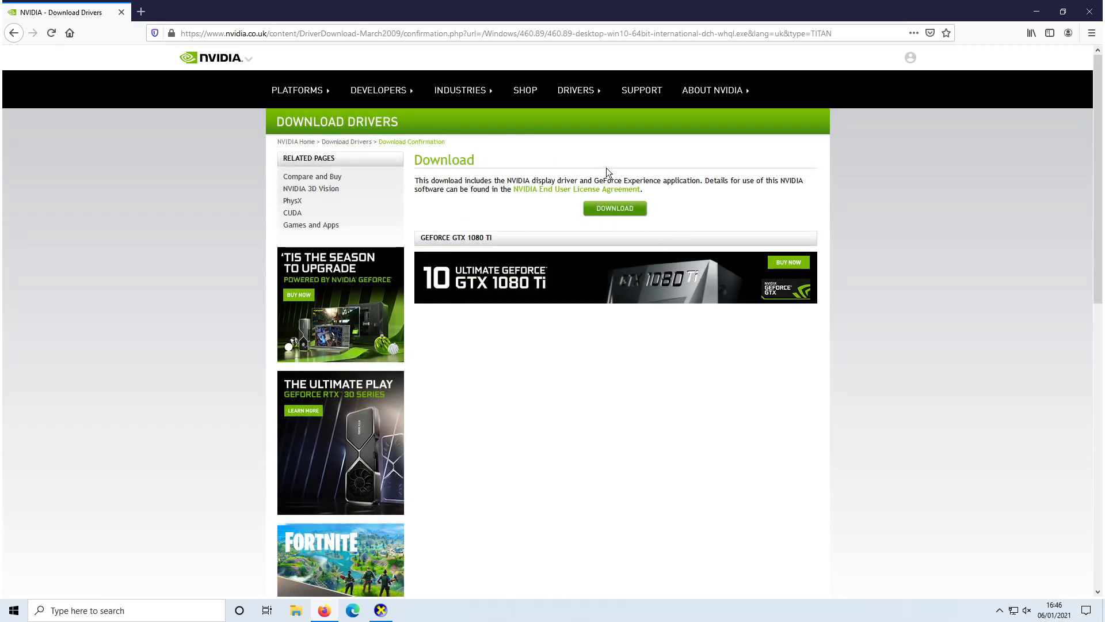
{"action": "left_click", "coordinate": [624, 214]}
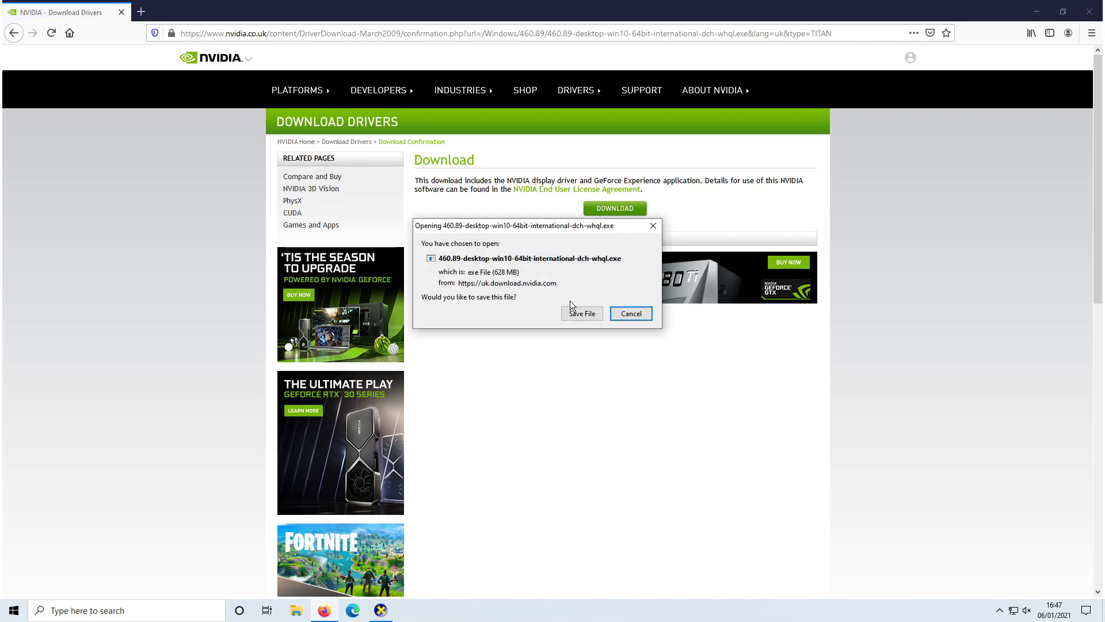
{"action": "left_click", "coordinate": [576, 313]}
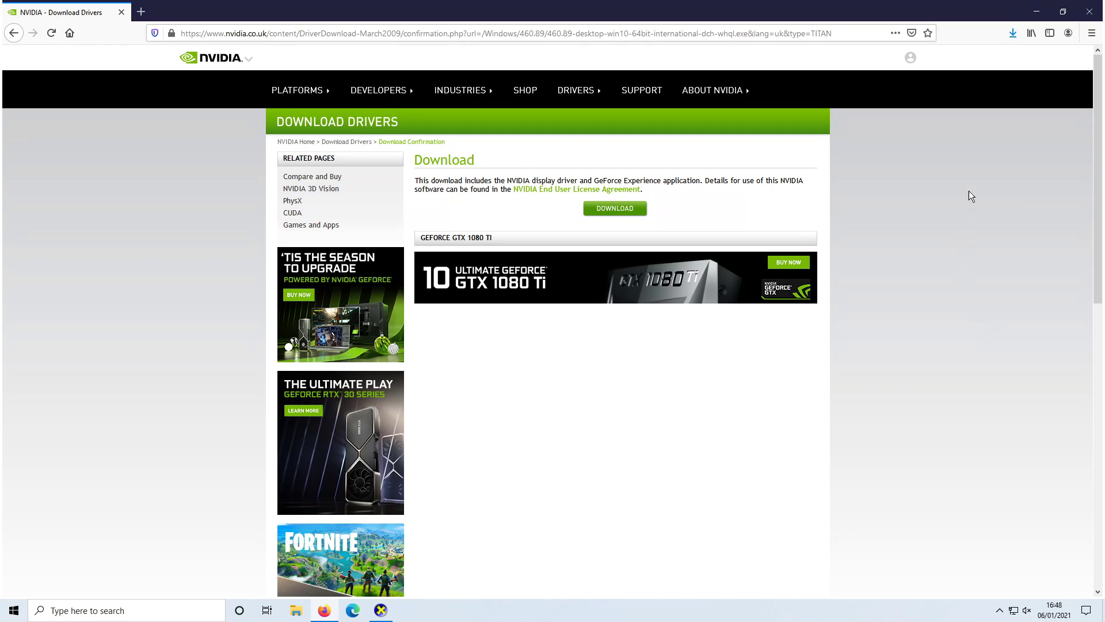
{"action": "left_click", "coordinate": [1014, 33]}
Extract to the default folder, pick driver plus GeForce Experience, and accept the licence.
{"action": "left_click", "coordinate": [923, 61]}
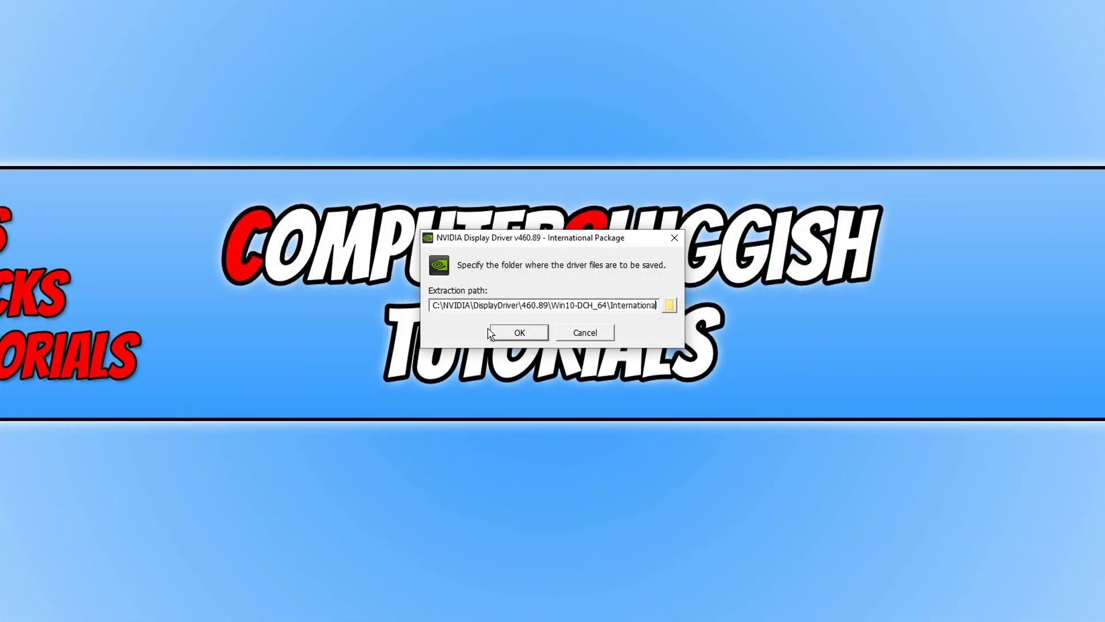
{"action": "left_click", "coordinate": [511, 335]}
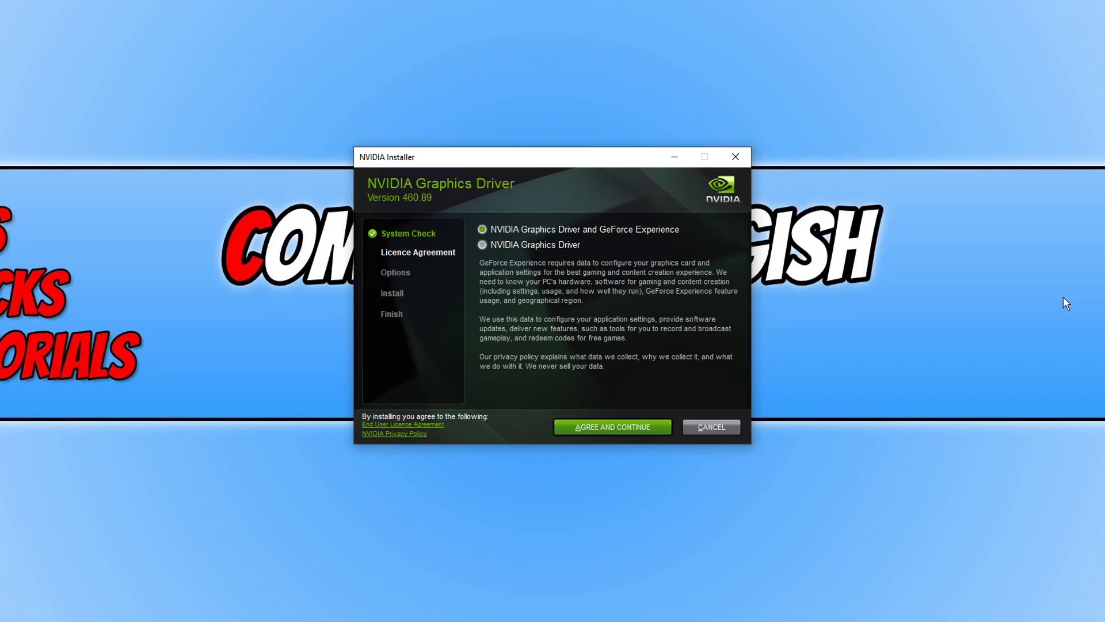
{"action": "left_click", "coordinate": [555, 244]}
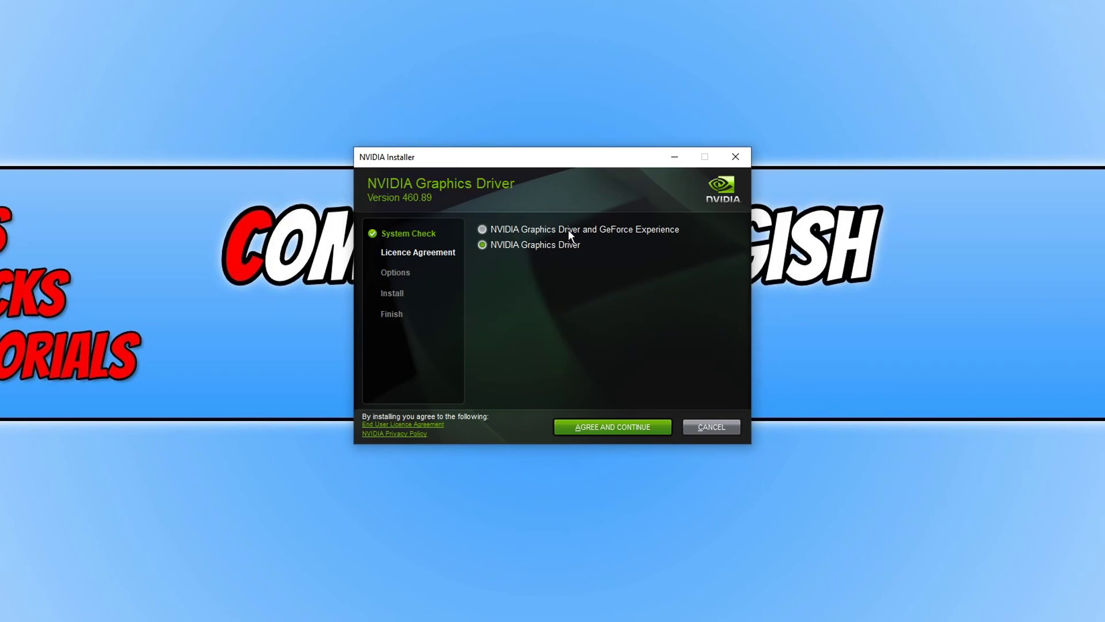
{"action": "left_click", "coordinate": [568, 230]}
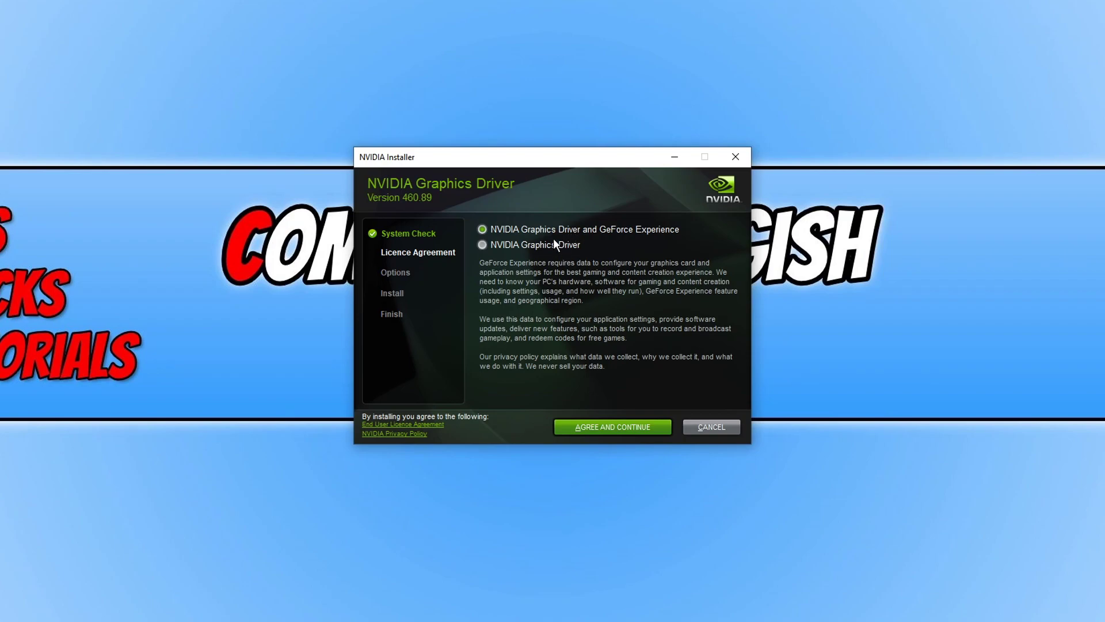
{"action": "left_click", "coordinate": [634, 427]}
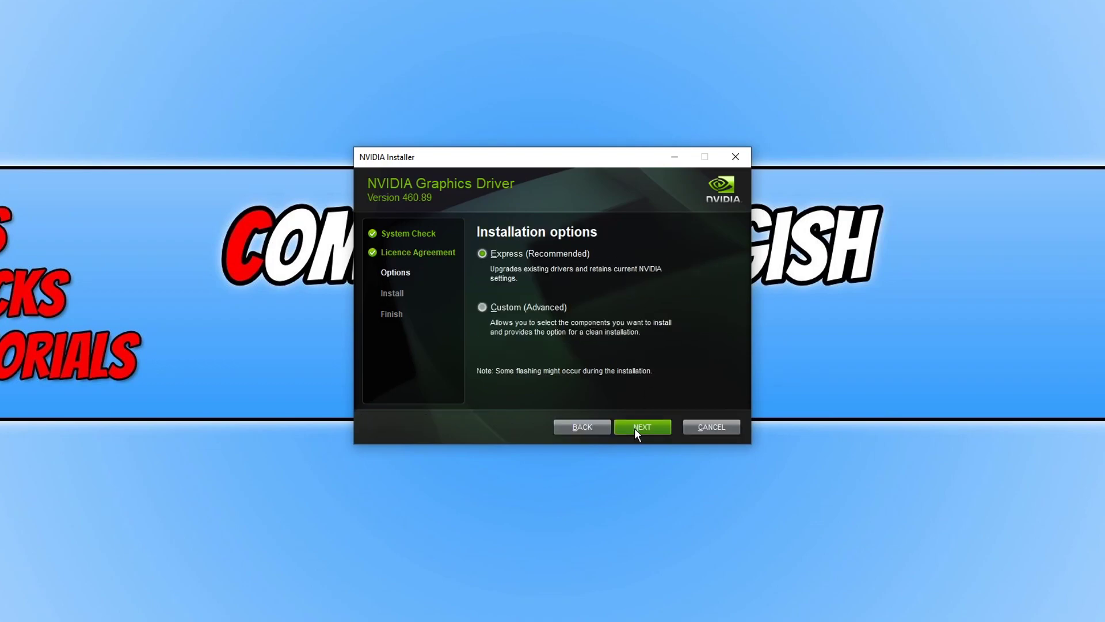
Keep Express (Recommended) installation selected and start installing the driver.
{"action": "left_click", "coordinate": [538, 306]}
{"action": "left_click", "coordinate": [548, 255]}
{"action": "left_click", "coordinate": [654, 426]}
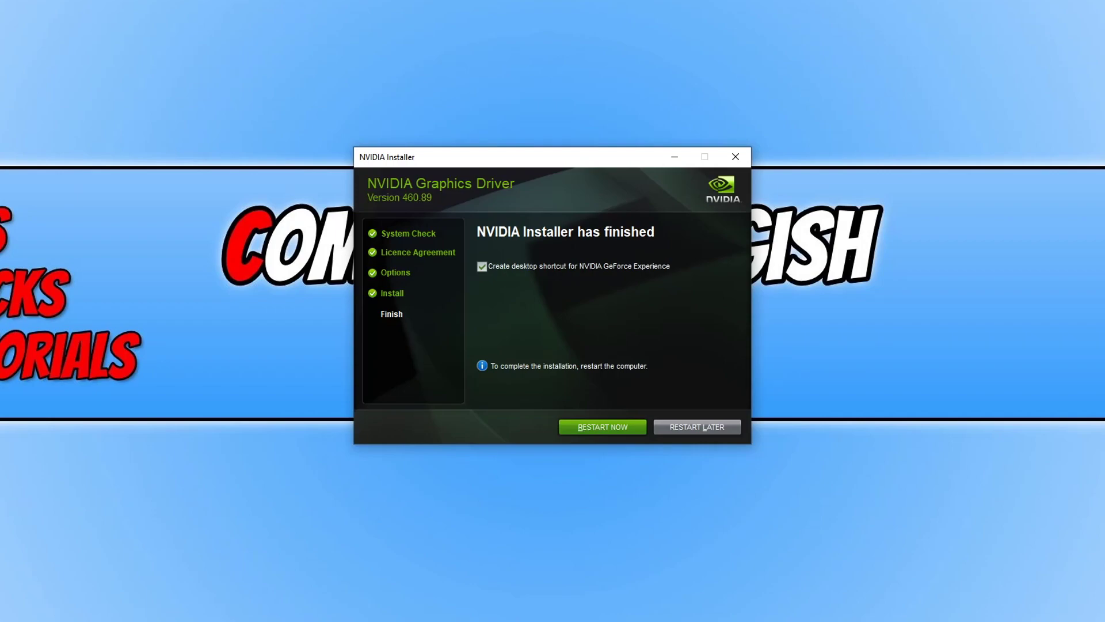
Restart the computer now once the installer reports it has finished.
{"action": "left_click", "coordinate": [623, 424]}
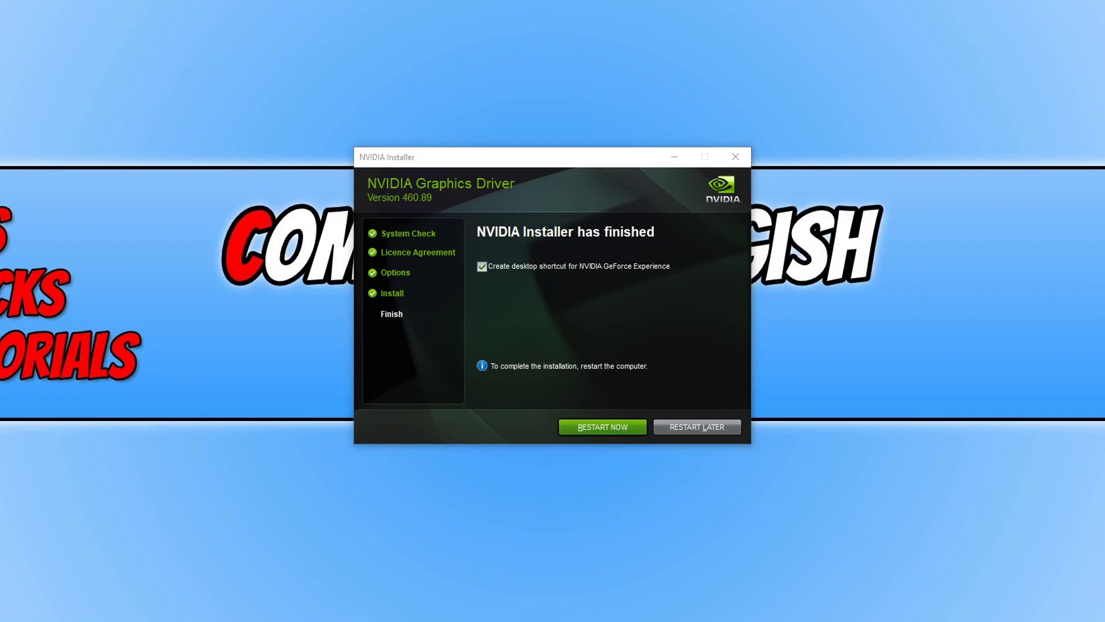